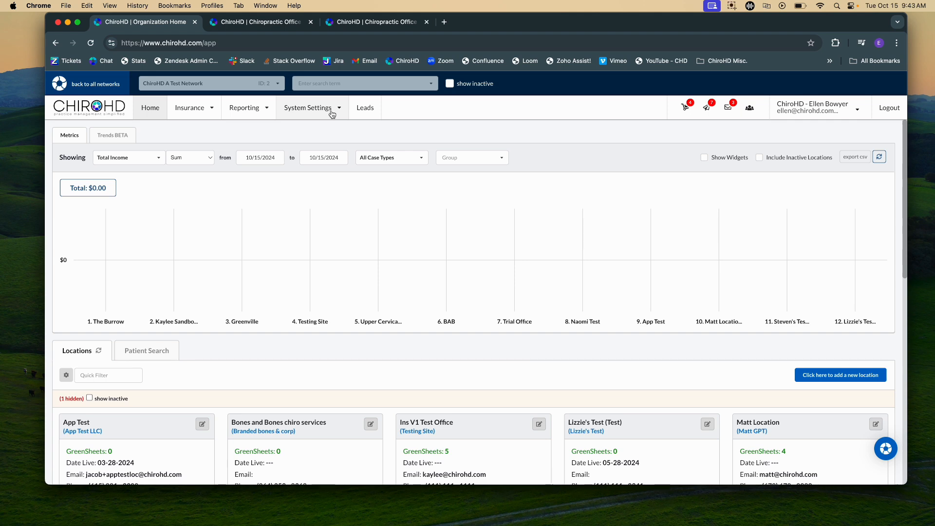
Step: Open the network's SOAP Macros settings and open the Subjective 2 macro for editing
left_click(333, 115)
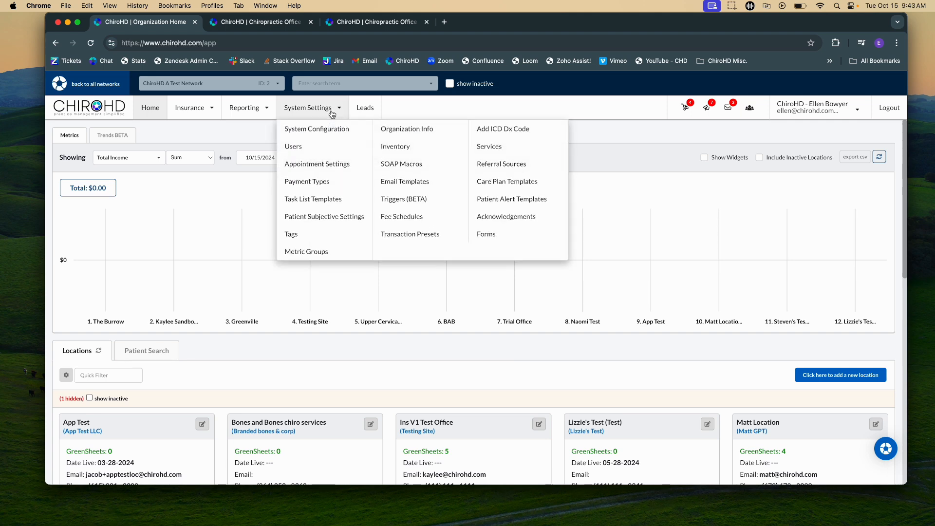
left_click(416, 165)
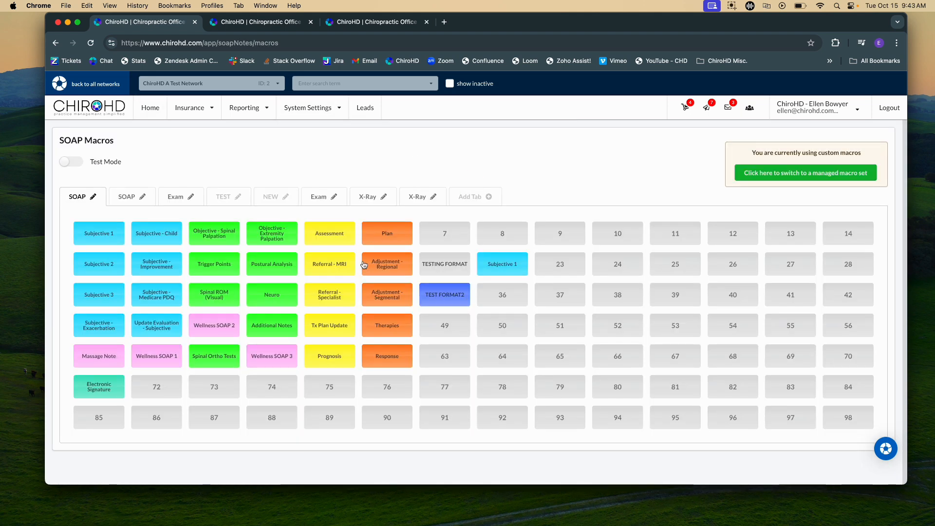
left_click_drag(750, 154, 858, 156)
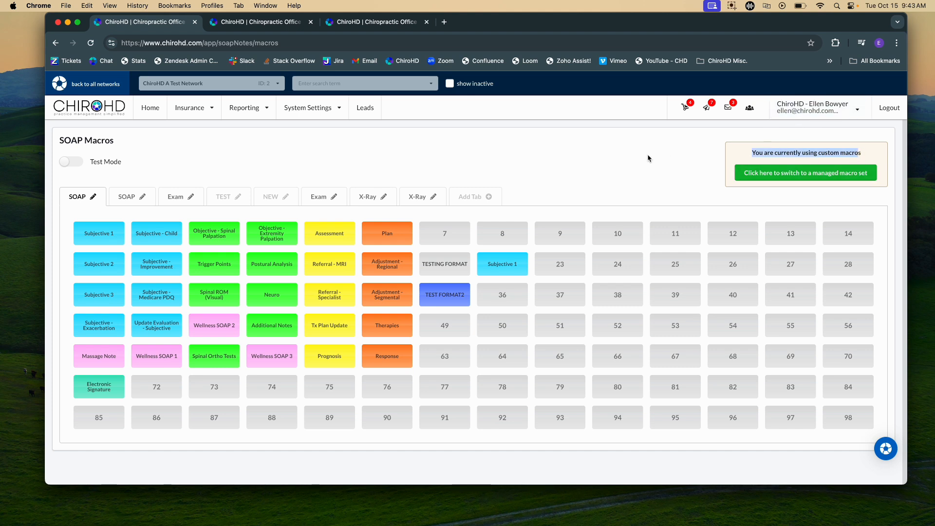
left_click(455, 172)
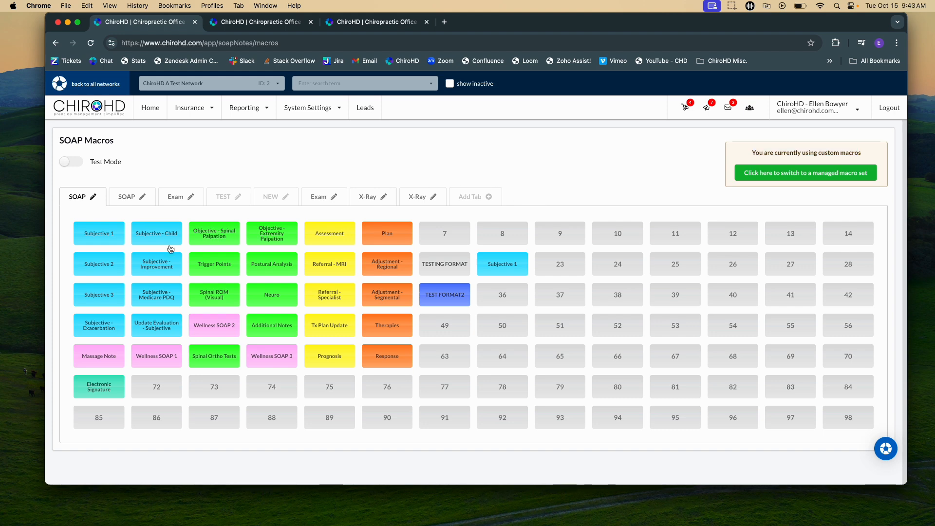
left_click(95, 263)
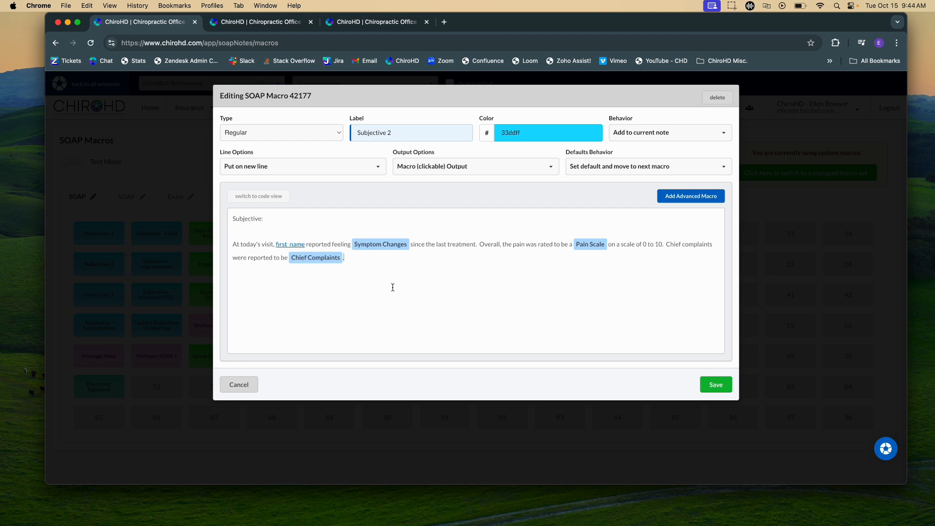
Step: Look through the macro types offered in the Advanced Macro Builder, then close it without adding anything
left_click(684, 196)
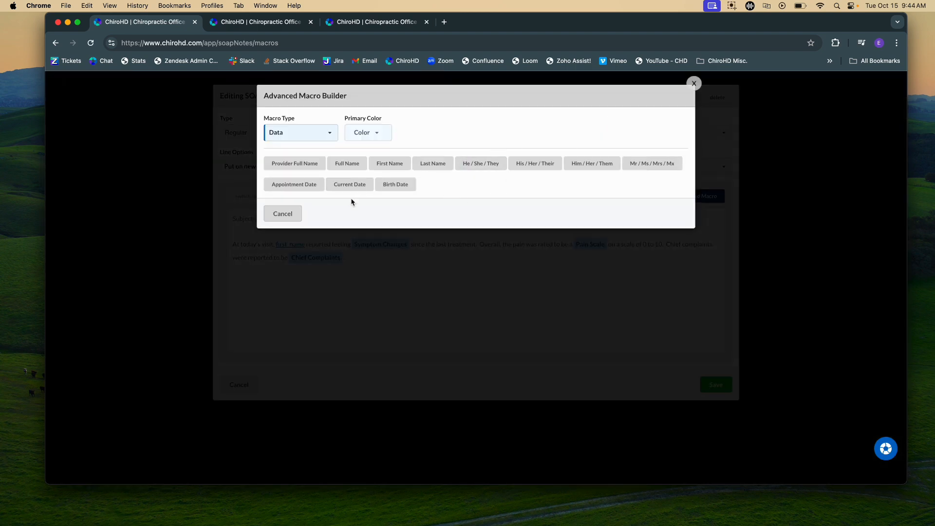
left_click(271, 133)
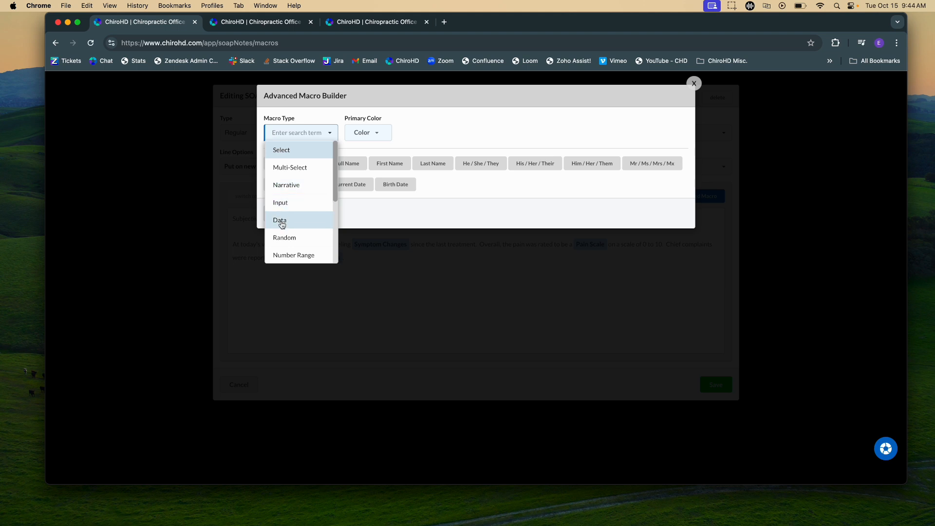
scroll(286, 217, "down", 3)
scroll(286, 217, "down", 2)
scroll(285, 215, "up", 5)
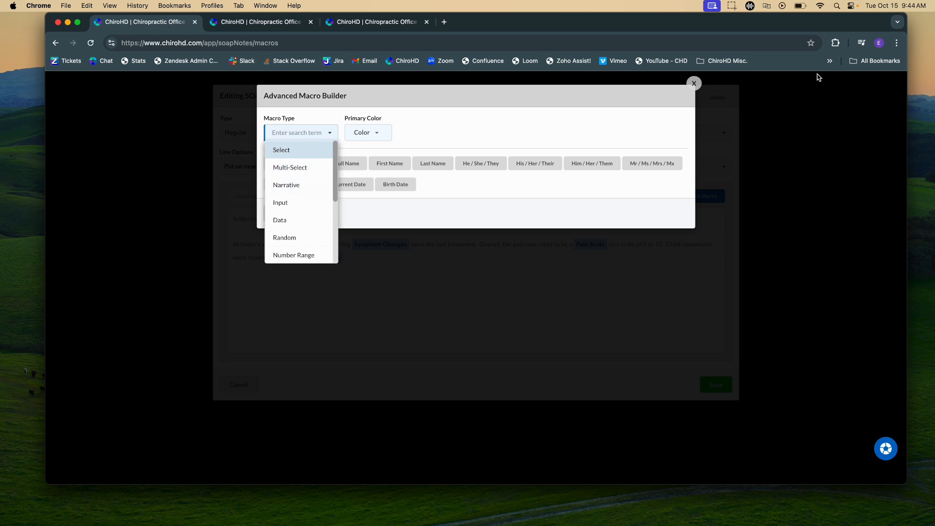
left_click(695, 84)
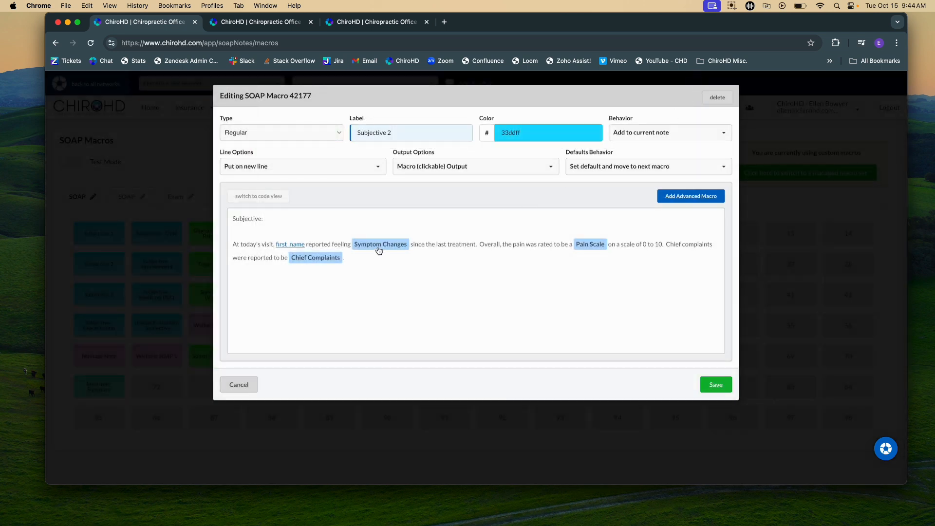
Step: Set the default option of the Symptom Changes advanced macro to Better and save it
left_click(379, 246)
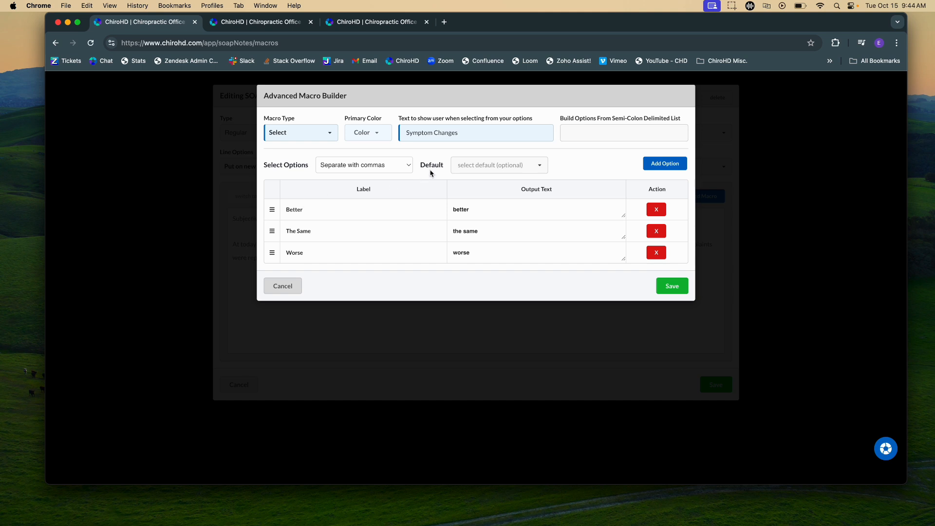
left_click(467, 166)
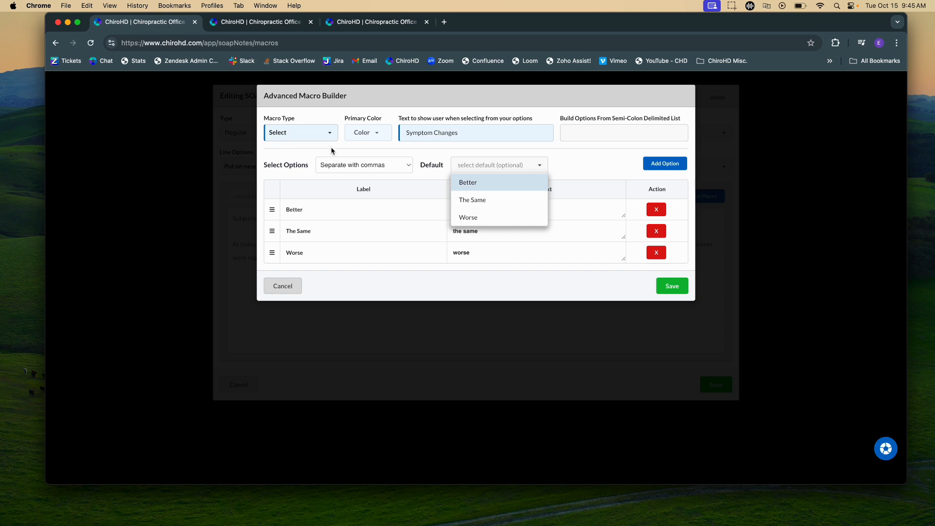
left_click(462, 183)
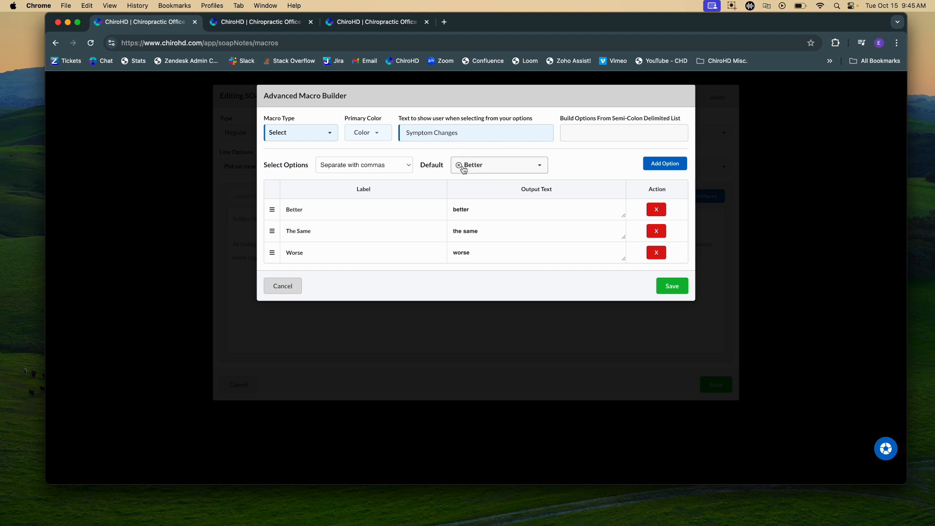
left_click(671, 288)
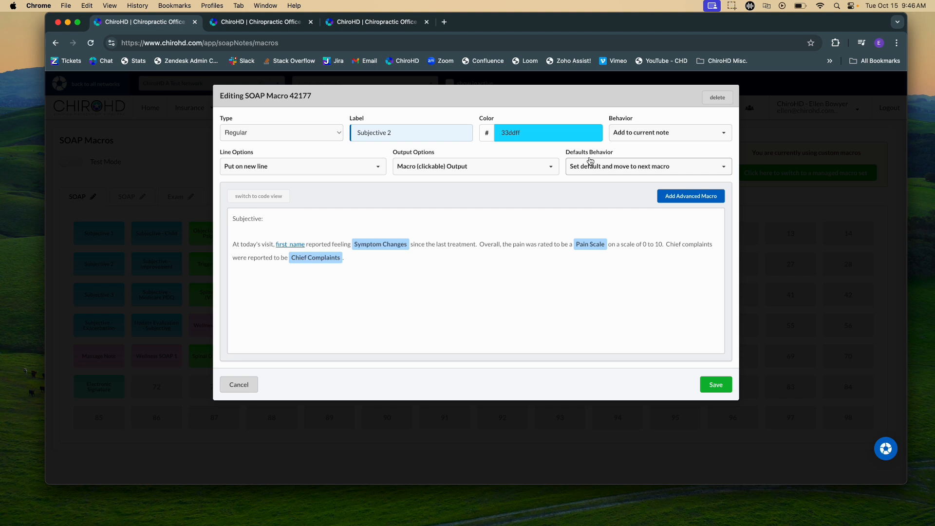
Step: Check the Symptom Changes default in the builder and view the choices for the macro's Defaults Behavior
left_click(379, 247)
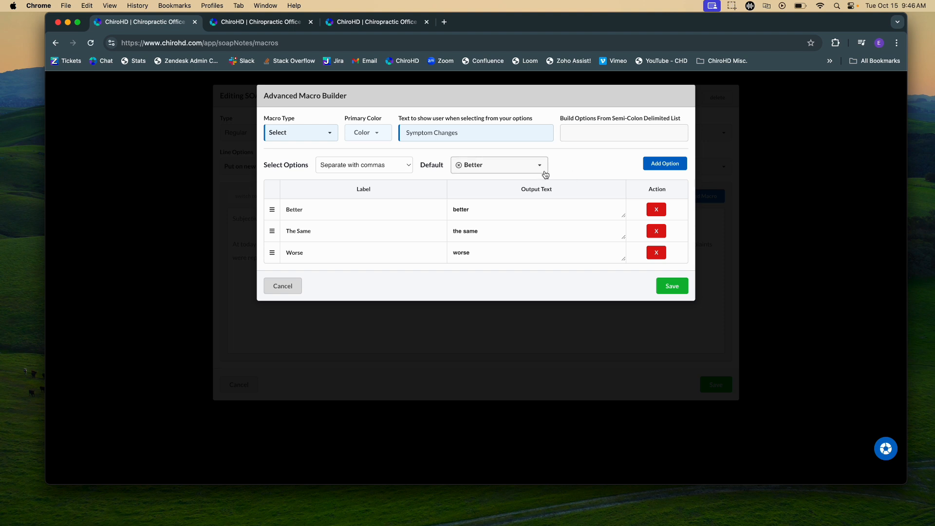
left_click(284, 286)
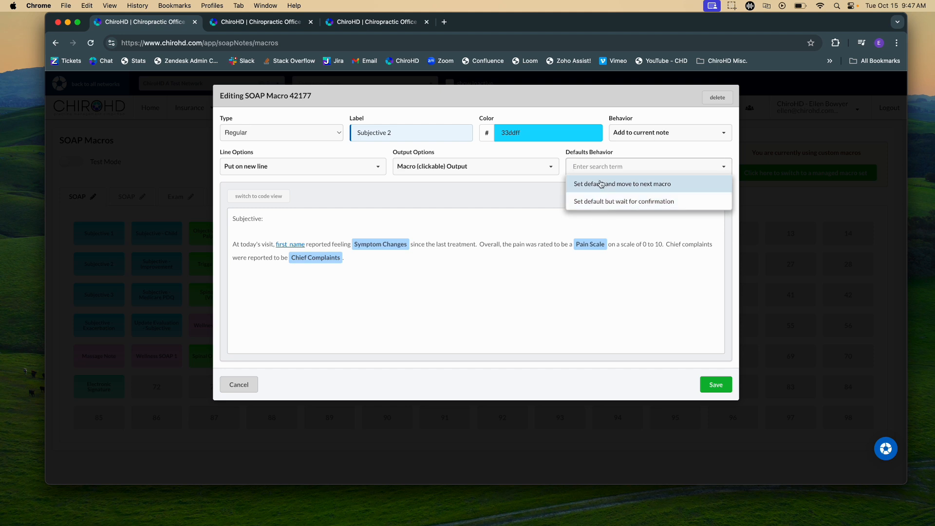
left_click(469, 286)
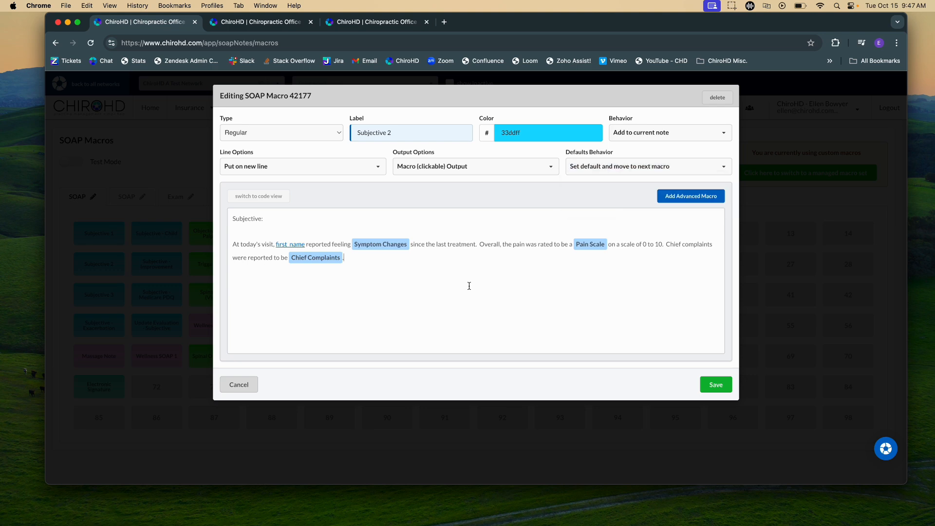
Step: Set the Chief Complaints defaults to Upper Back Pain, Right Shoulder Pain and Neck Pain, and save that advanced macro
left_click(296, 258)
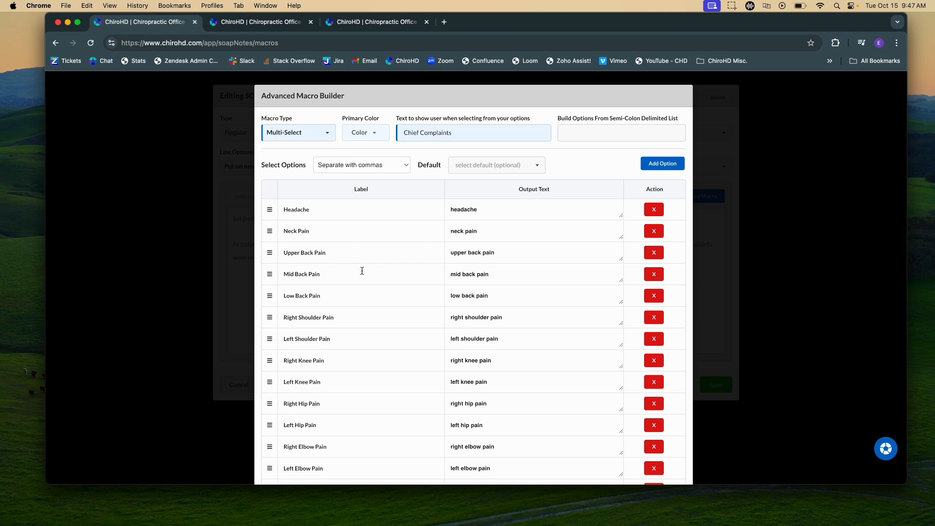
left_click(462, 163)
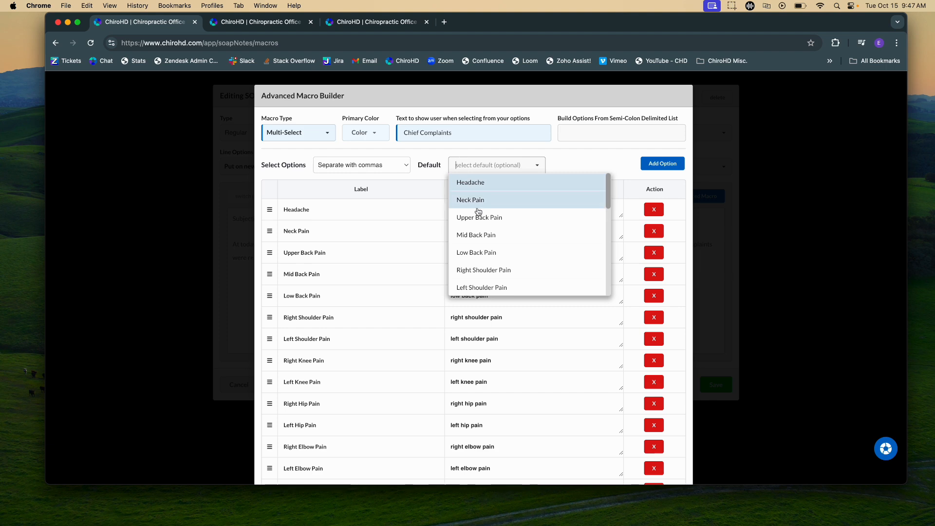
left_click(478, 217)
left_click(479, 179)
left_click(510, 265)
left_click(496, 207)
left_click(524, 244)
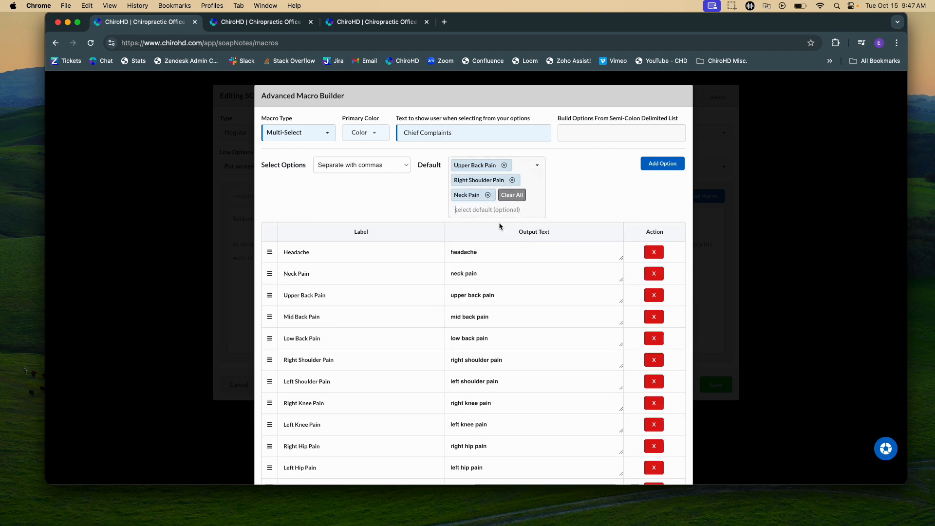
scroll(501, 224, "down", 10)
left_click(656, 463)
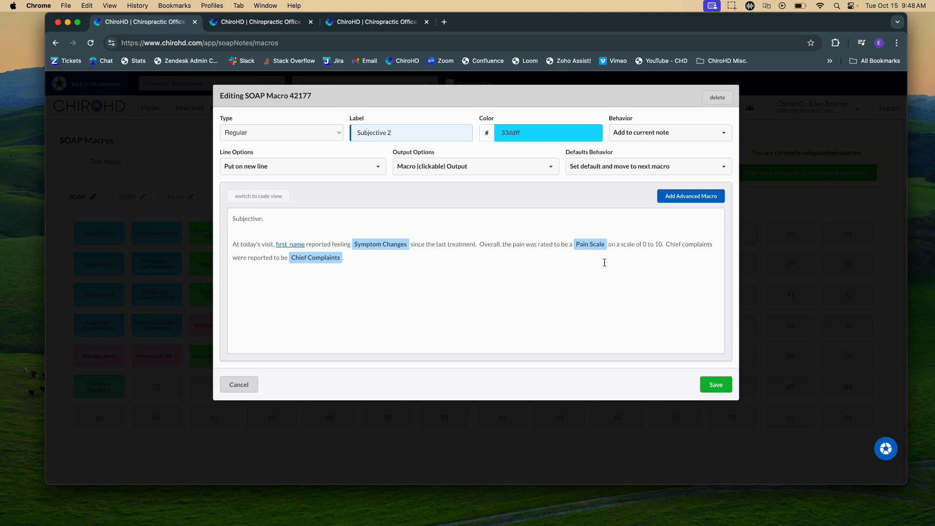
Step: Save the Subjective 2 macro and turn on Test Mode for the SOAP macros
left_click(715, 385)
left_click(69, 165)
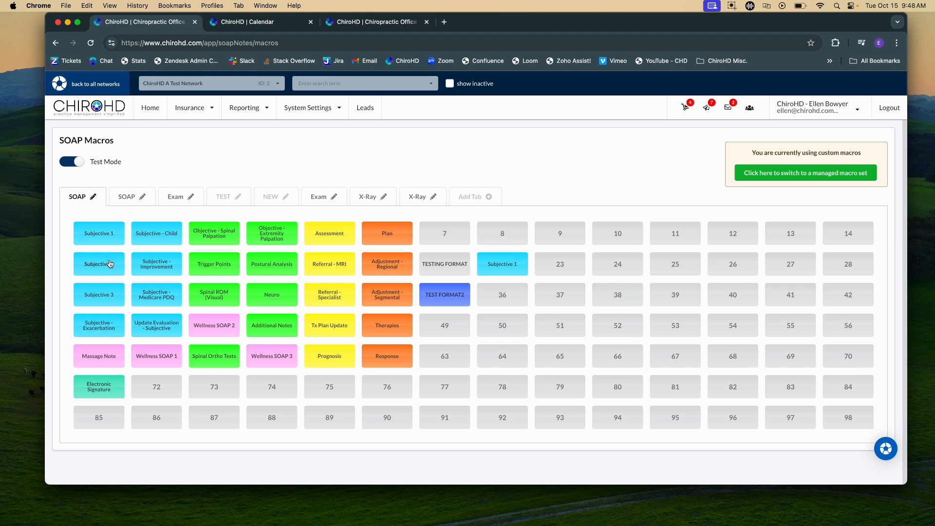
Step: In the office's SOAP notes, open the arrived patient's note and run the Subjective 2 macro with a pain scale of 5
key("ctrl+Tab")
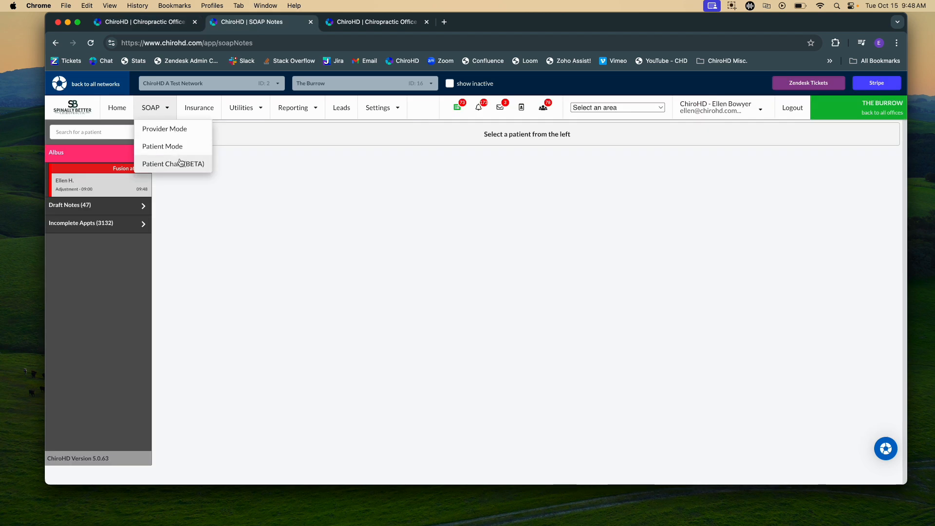
left_click(129, 186)
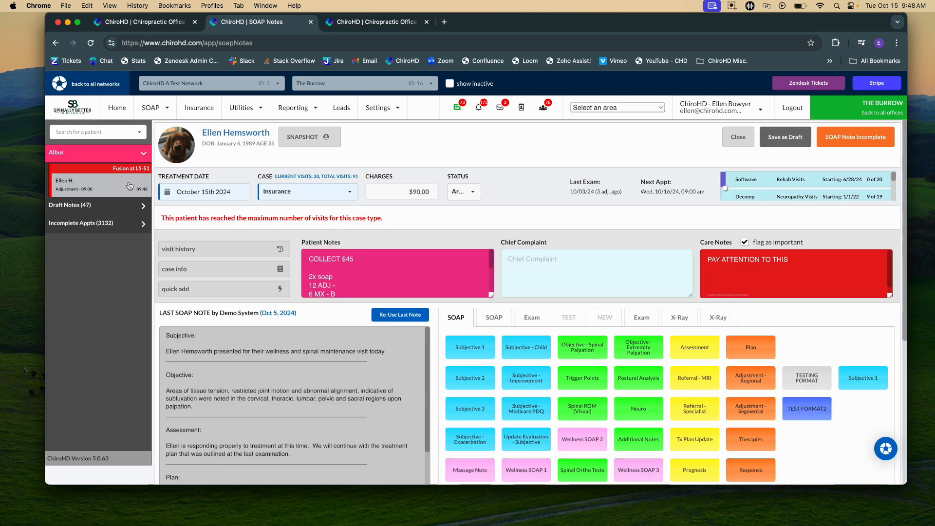
left_click(481, 382)
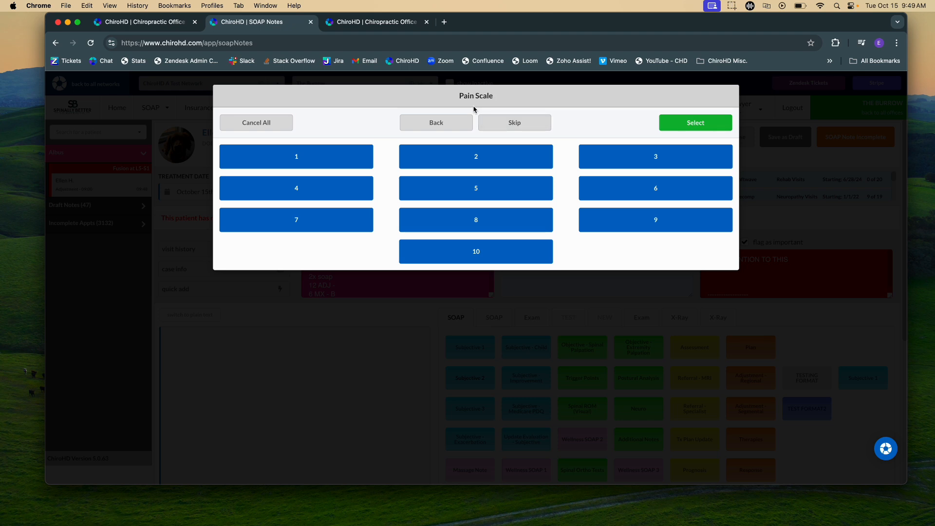
left_click(487, 181)
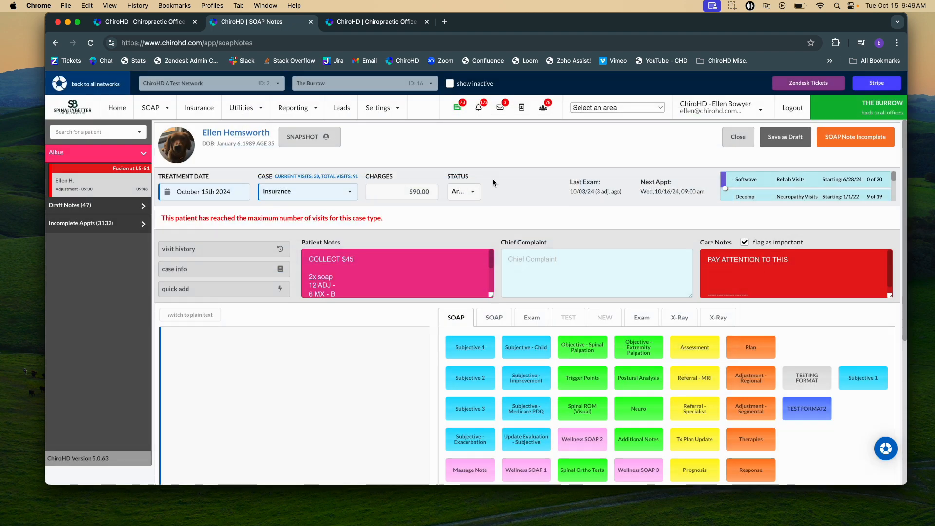
scroll(281, 271, "down", 3)
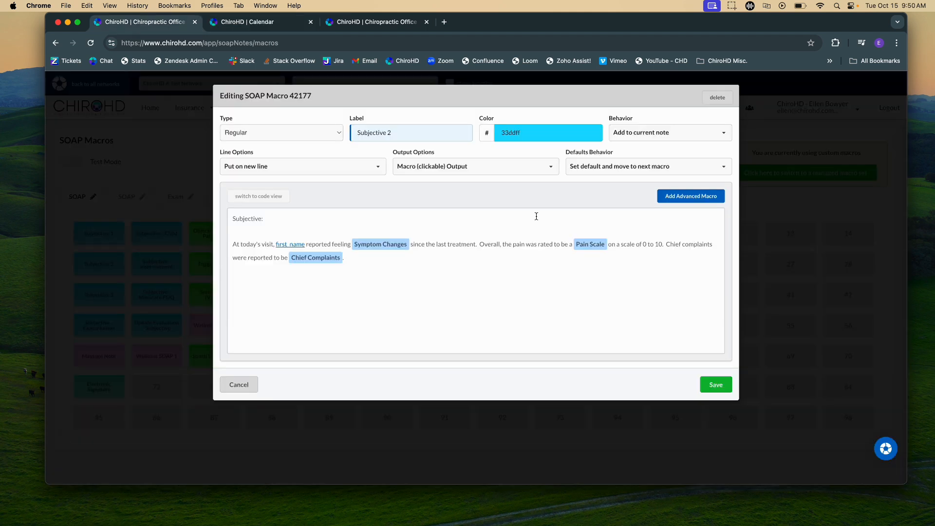
Step: Set the Subjective 2 macro's Defaults Behavior to "Set default but wait for confirmation" and save the macro
left_click(614, 168)
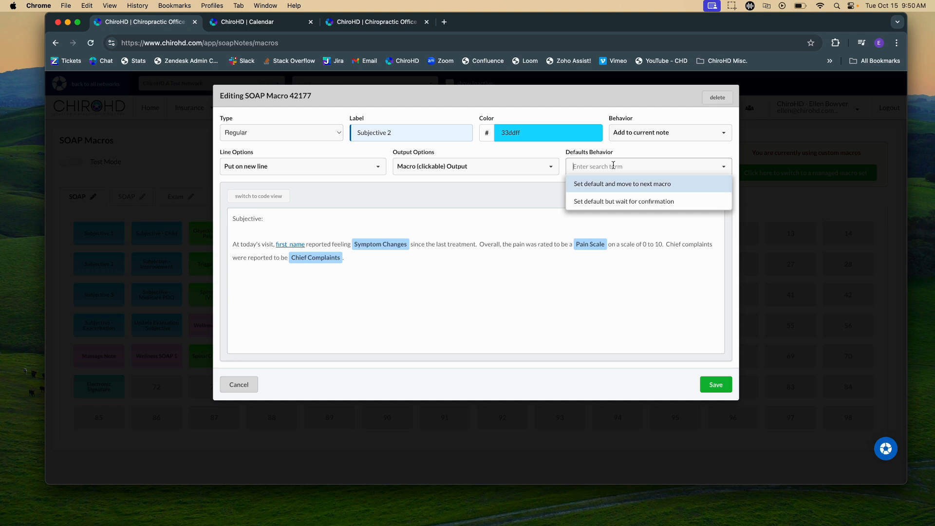
left_click(599, 202)
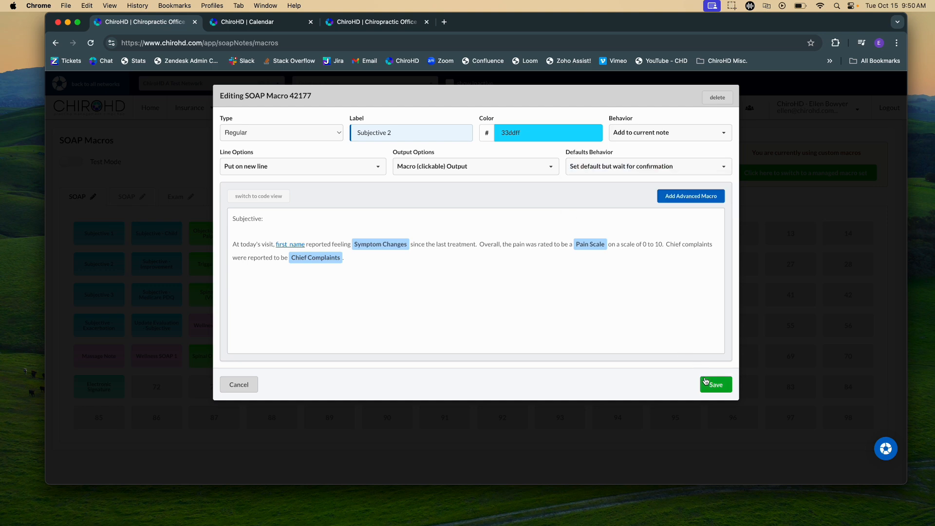
left_click(715, 383)
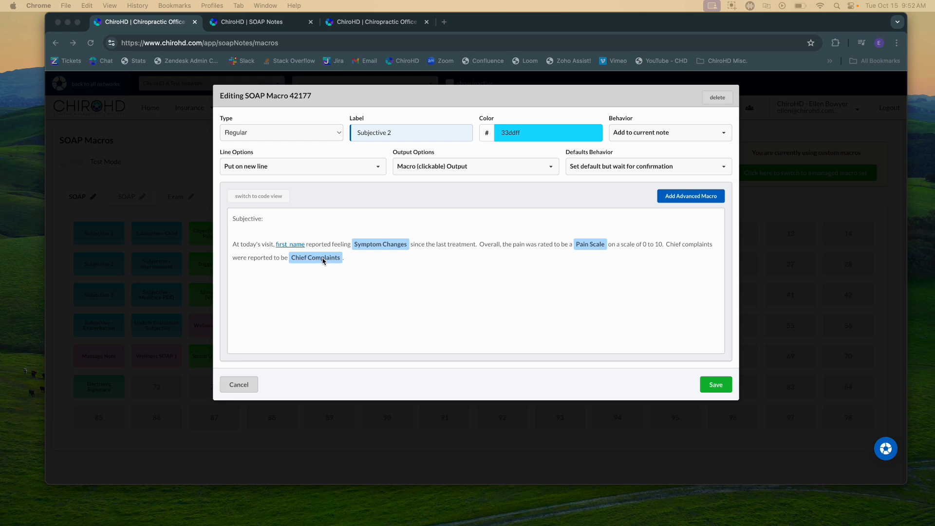
Step: Review the macro type list again by starting a new advanced macro in Subjective 2, and leave without adding one
left_click(697, 201)
left_click(698, 200)
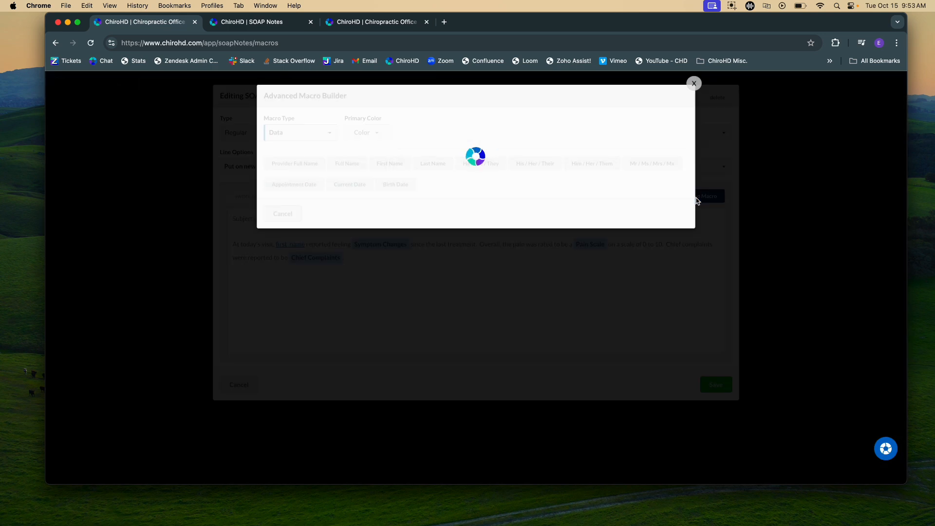
left_click(320, 132)
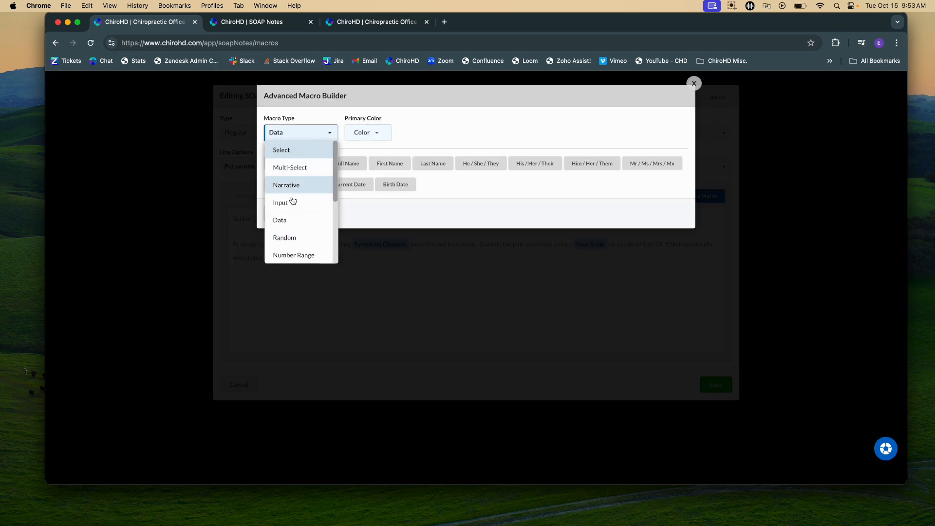
left_click(322, 350)
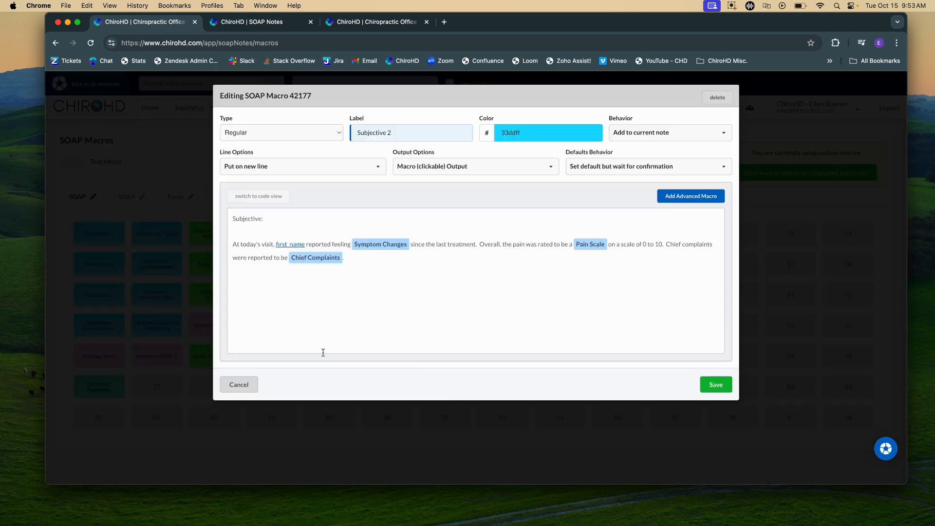
Step: Review the default answers of the Symptom Changes, Pain Scale and Chief Complaints advanced macros in Subjective 2, and leave the macro editor without saving
left_click(373, 252)
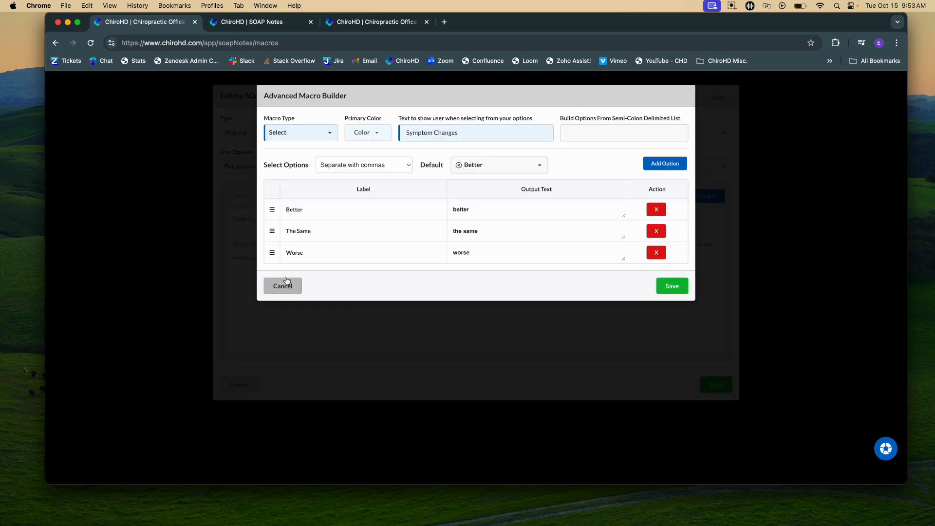
left_click(286, 283)
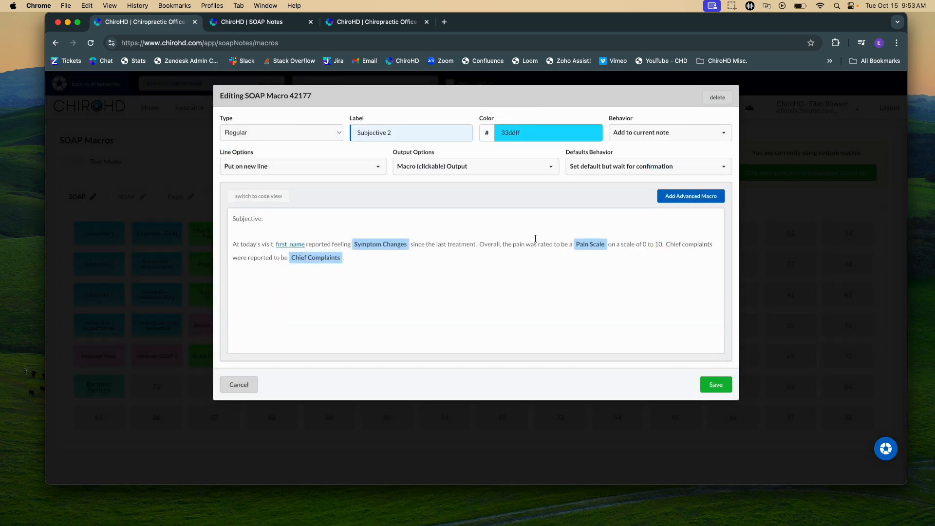
left_click(586, 250)
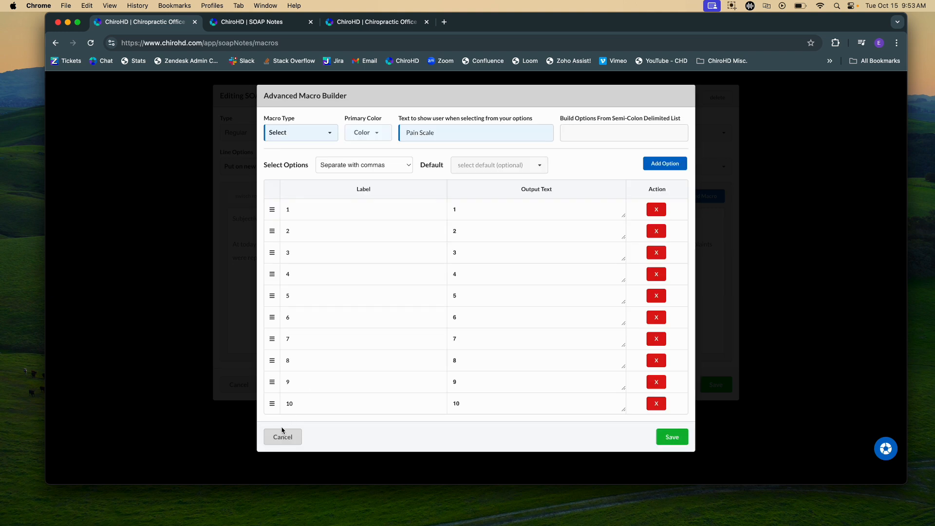
left_click(282, 431)
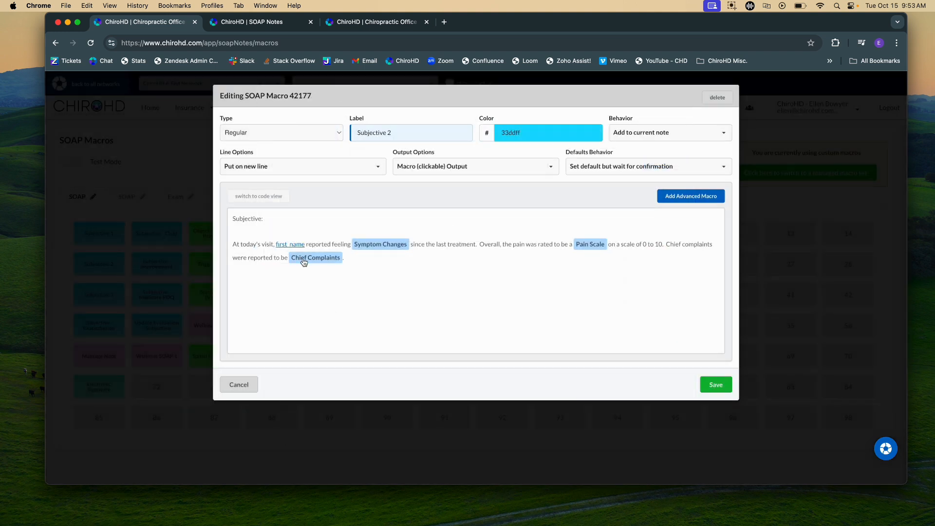
left_click(303, 258)
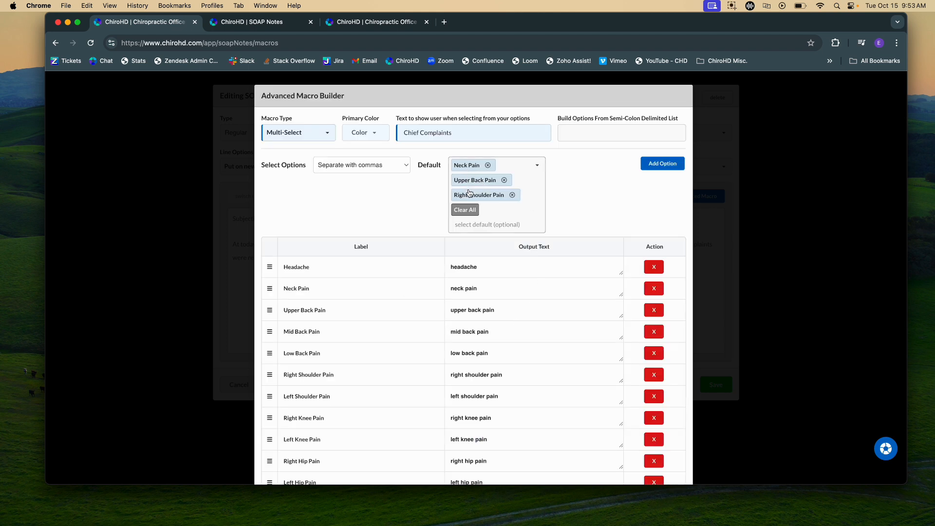
scroll(420, 359, "down", 10)
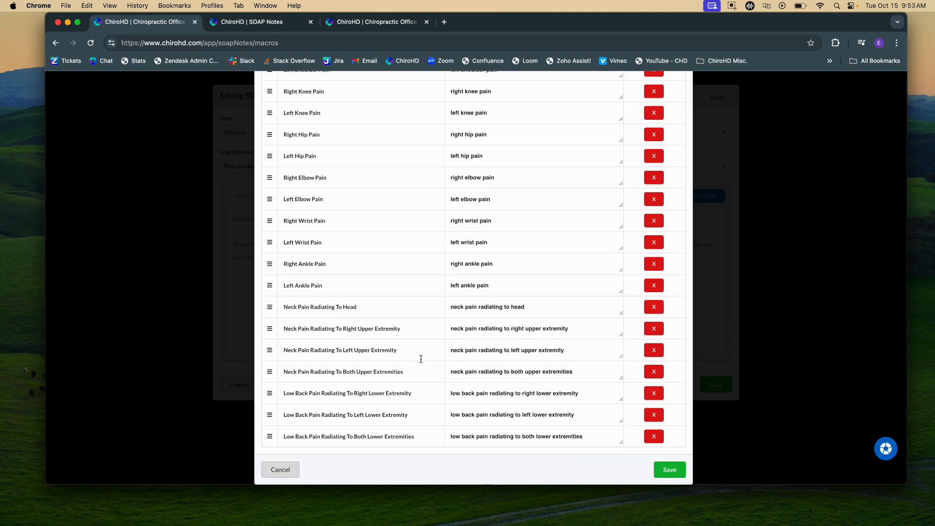
left_click(280, 470)
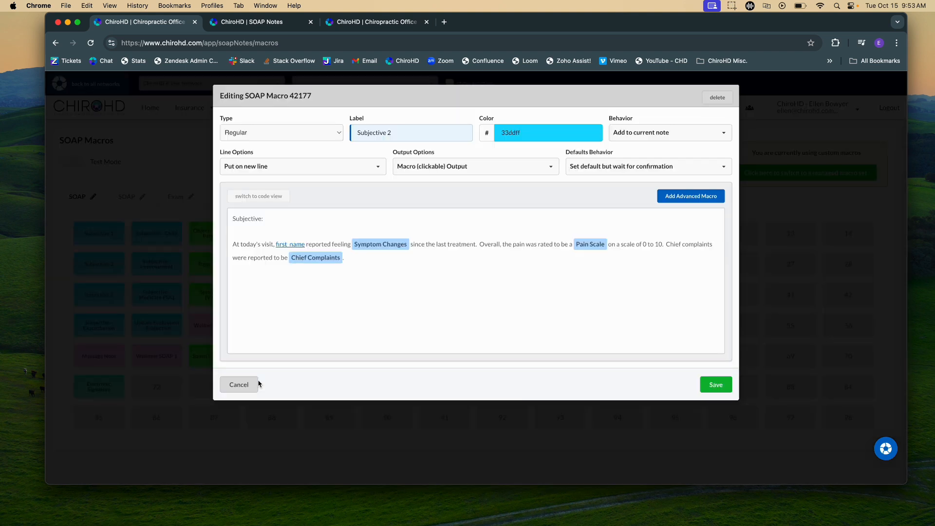
left_click(253, 385)
Step: Reopen the arrived patient's note in SOAP Provider Mode and run the Subjective 2 macro, choosing 5 for Pain Scale
left_click(154, 108)
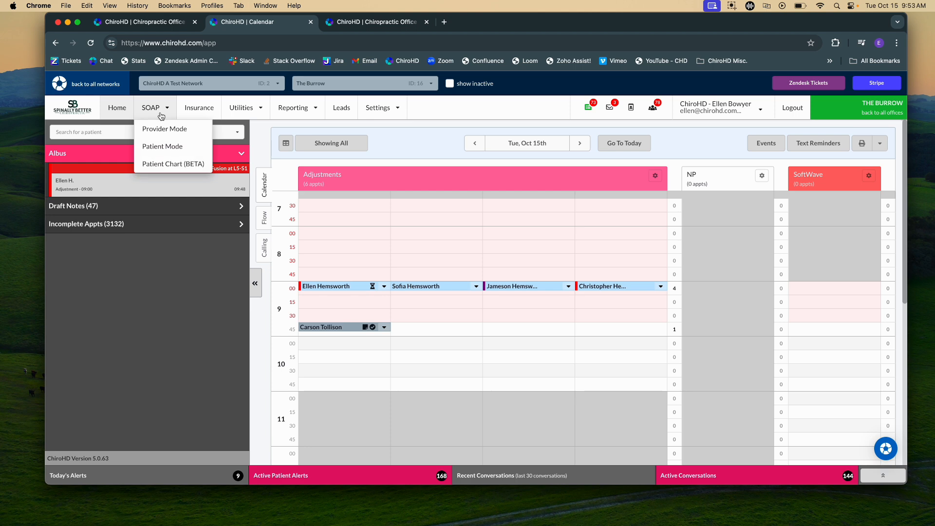
left_click(163, 130)
left_click(142, 185)
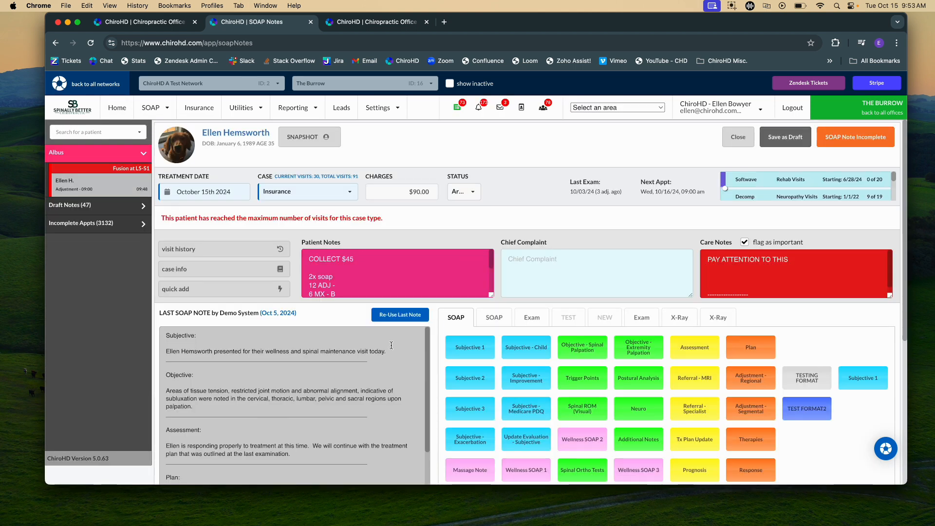
left_click(480, 383)
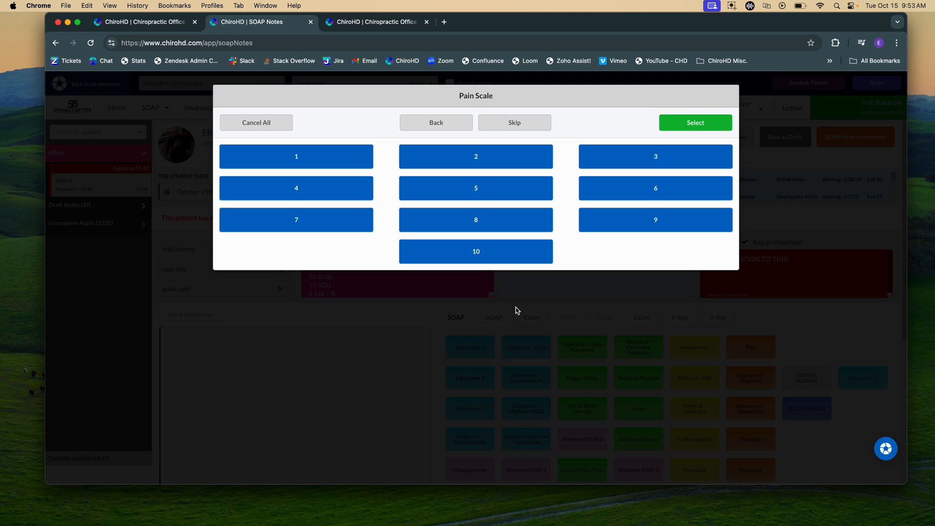
left_click(467, 188)
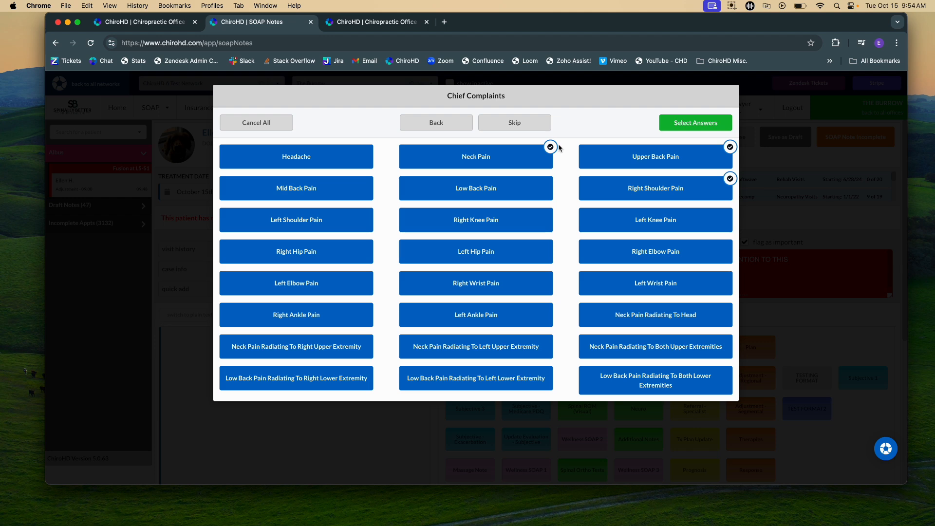
Step: Try swapping Upper Back Pain for Right Knee Pain in Chief Complaints, restore the default selection and accept the answers into the note
left_click(595, 162)
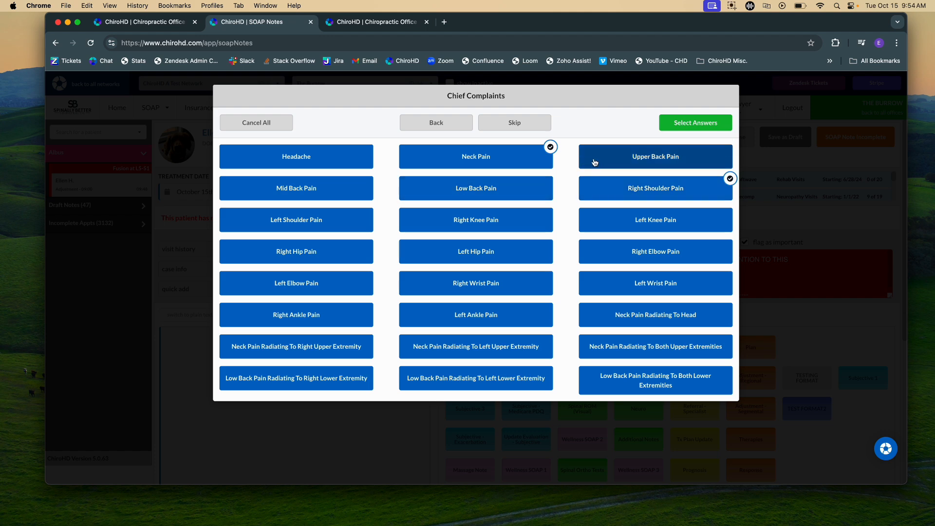
left_click(485, 221)
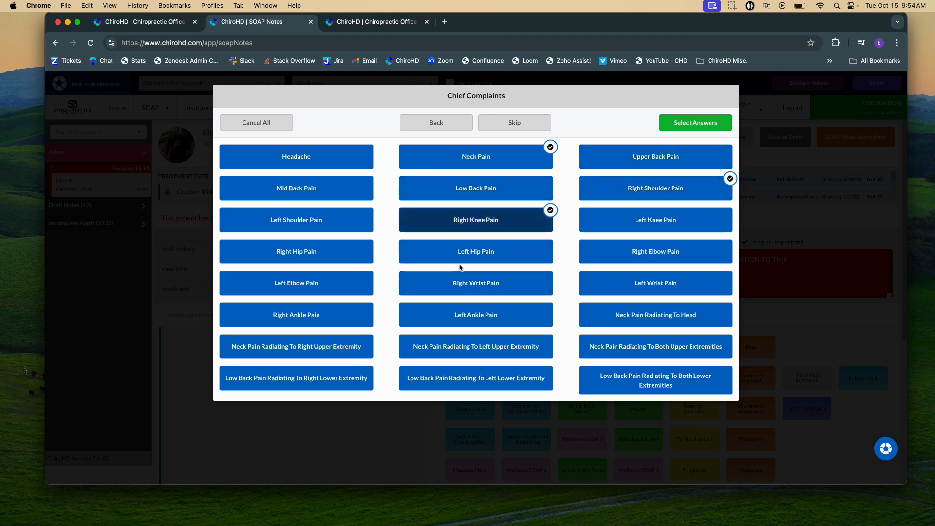
left_click(484, 220)
left_click(635, 165)
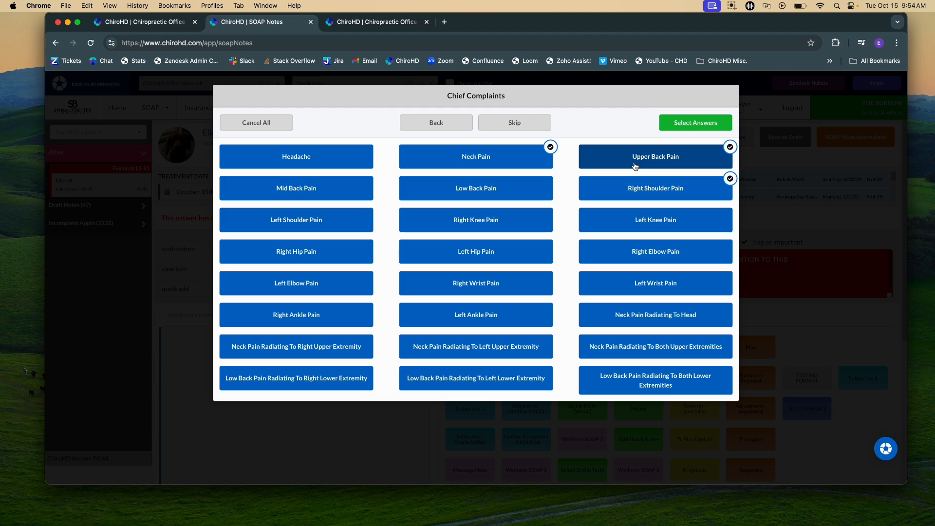
left_click(685, 125)
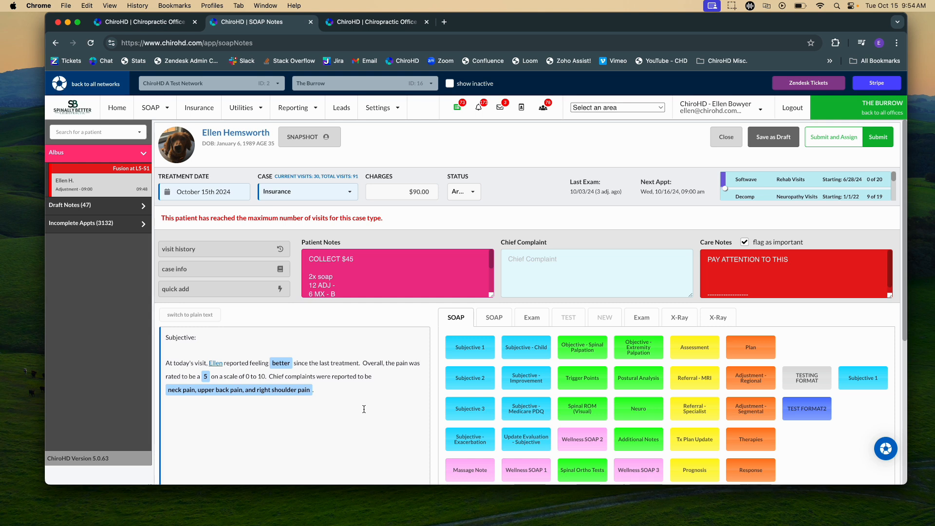
Step: Change the Symptom Changes answer in the note's Subjective text to The Same
left_click(276, 368)
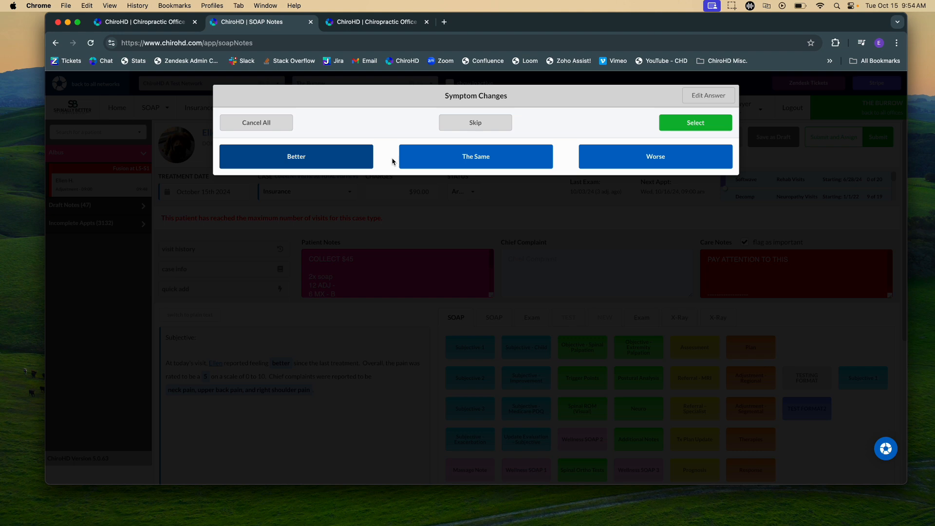
left_click(452, 161)
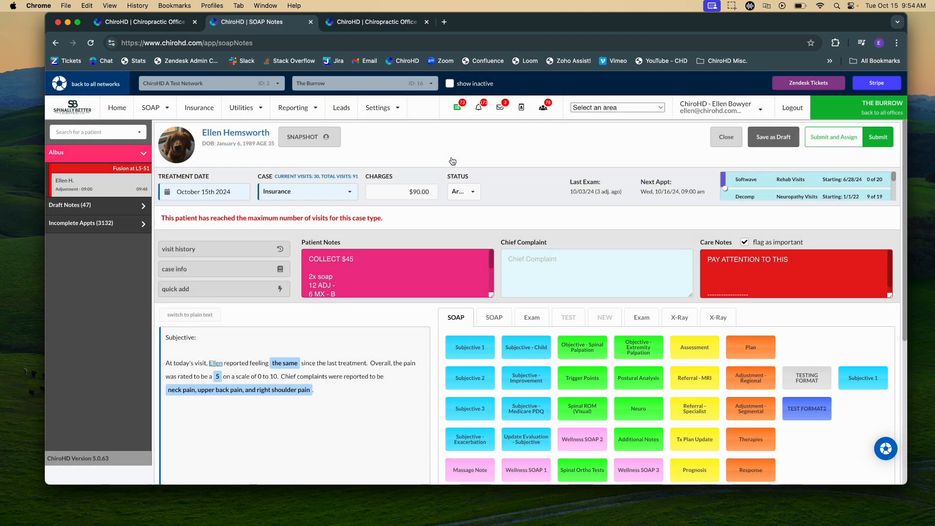